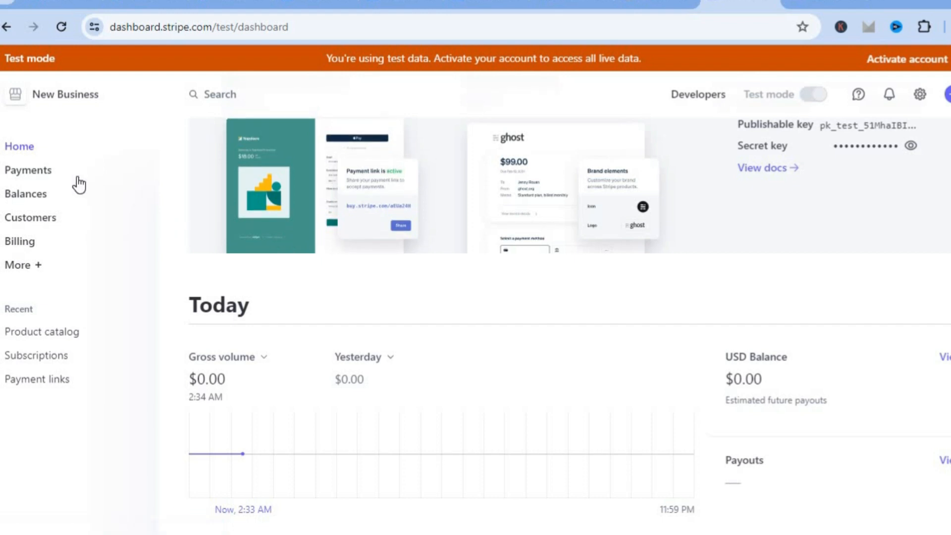
Step: Start a new payment link from the Payments page, keeping Products or subscriptions as its type
click(48, 181)
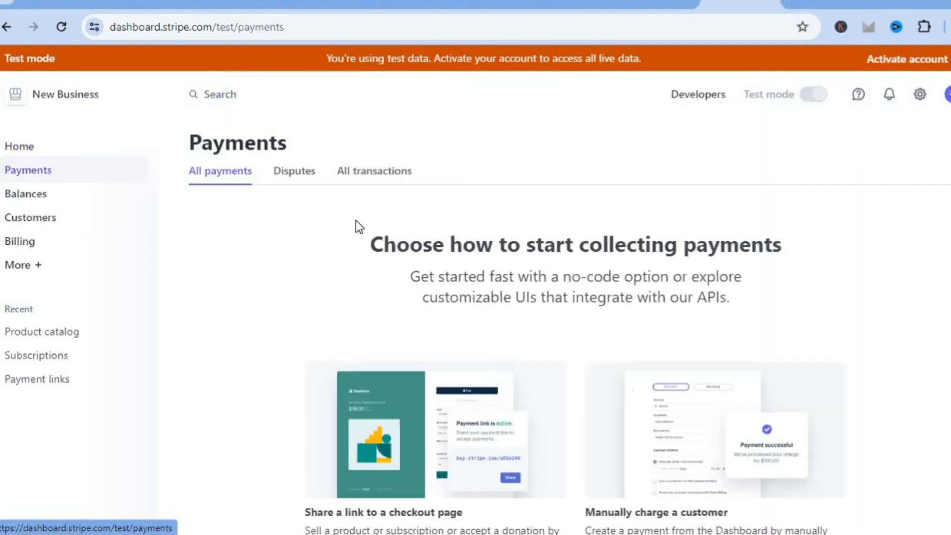
scroll(655, 299, down, 5)
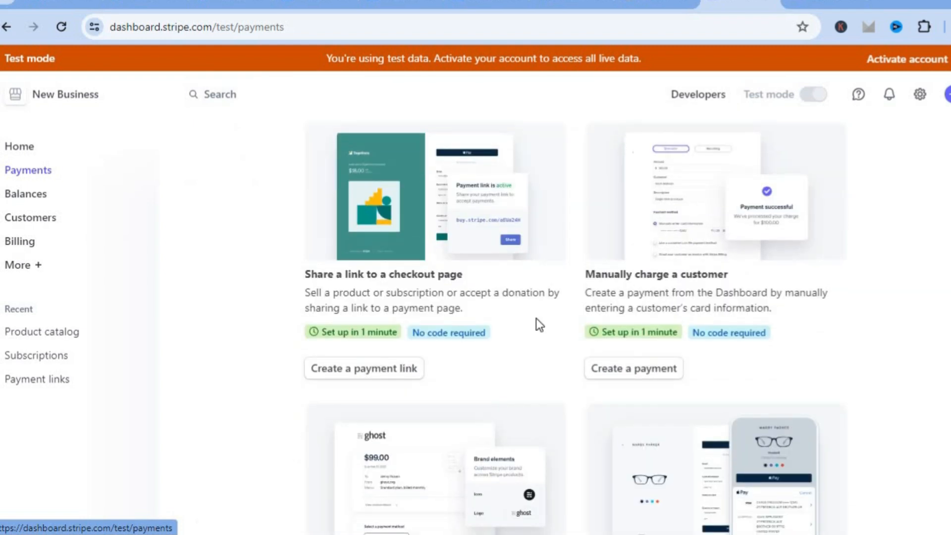
click(373, 367)
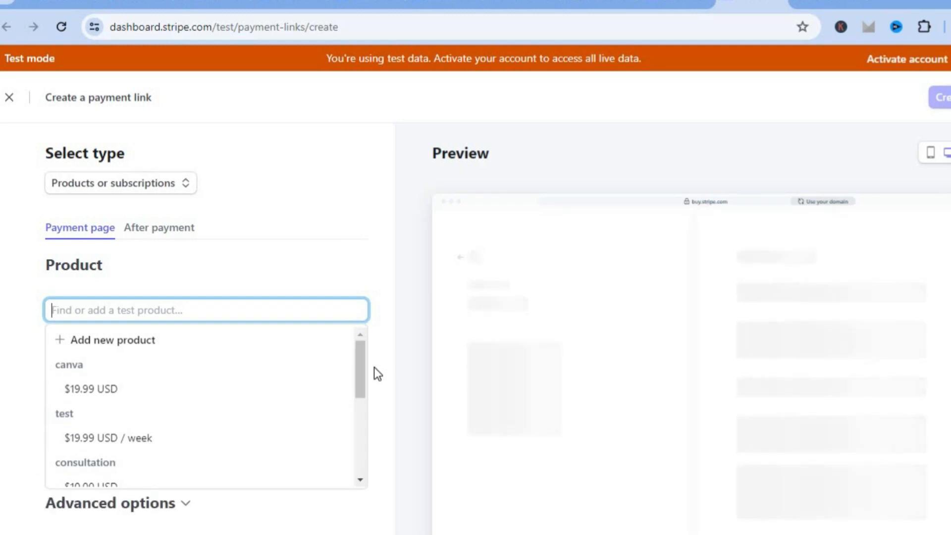
click(145, 190)
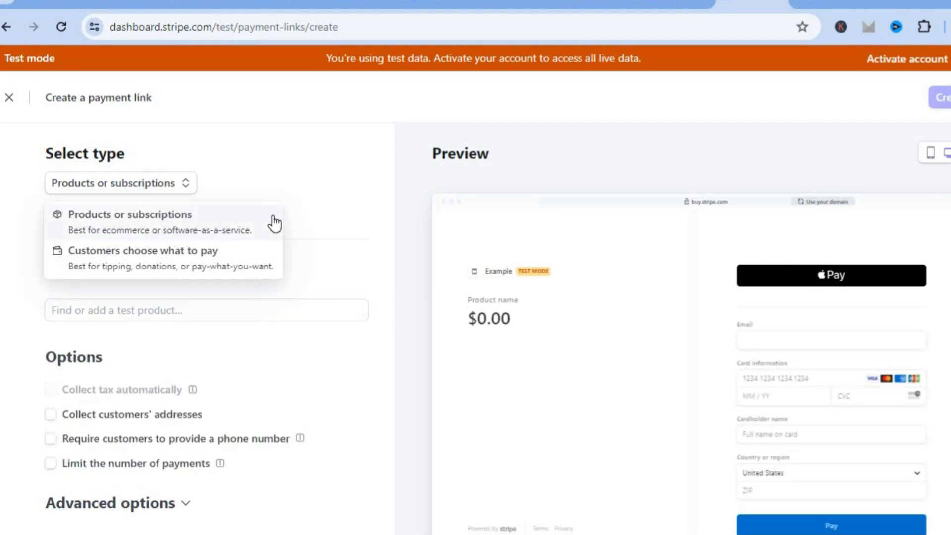
click(312, 211)
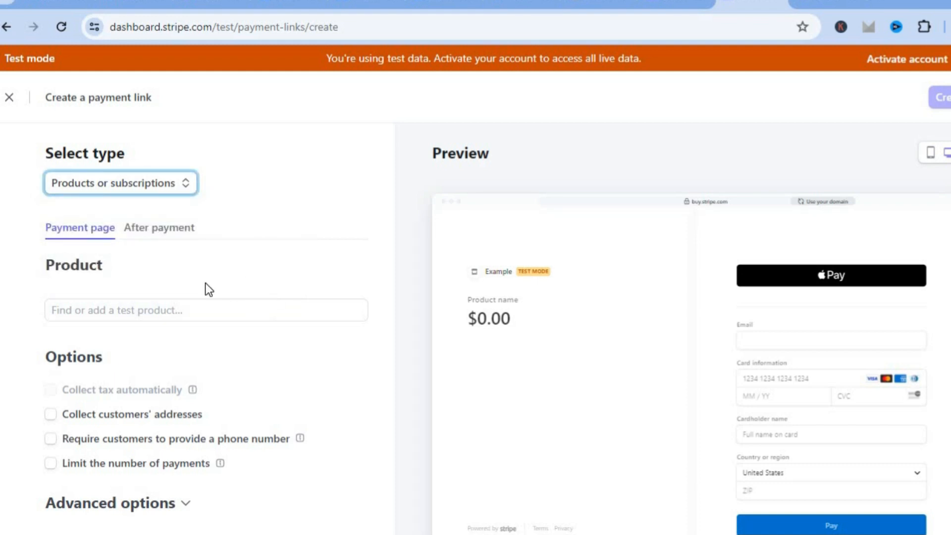
click(166, 310)
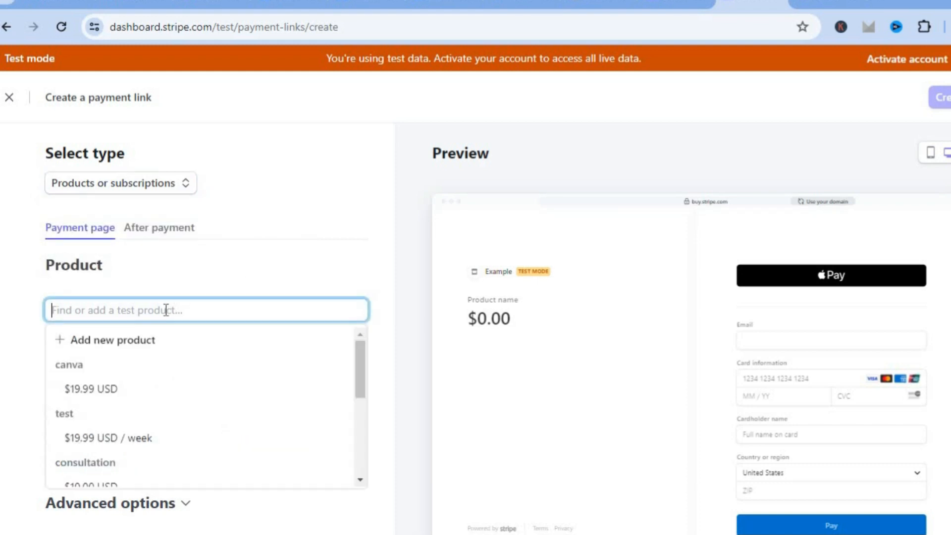
click(150, 340)
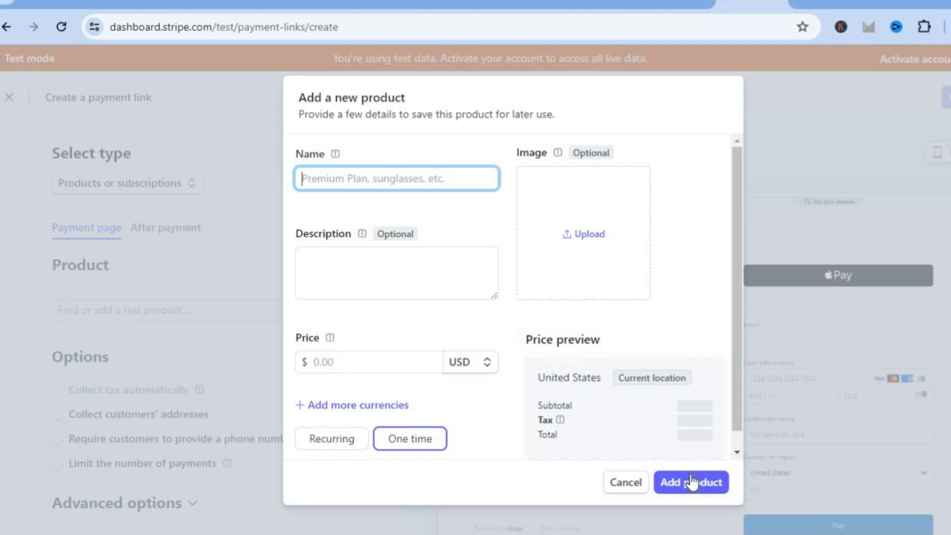
click(627, 483)
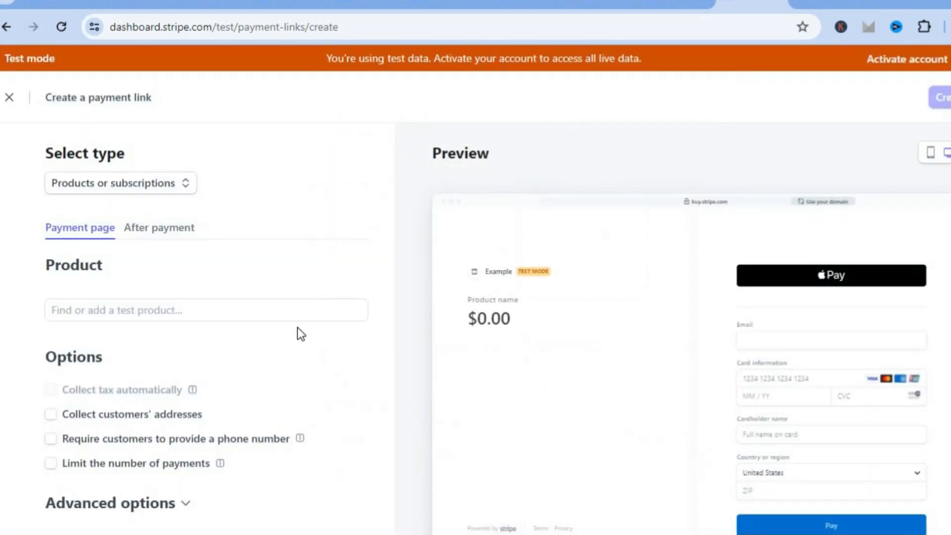
Step: Add the existing $19.99 USD canva product to the payment link and enable saving payment details for future use
click(278, 311)
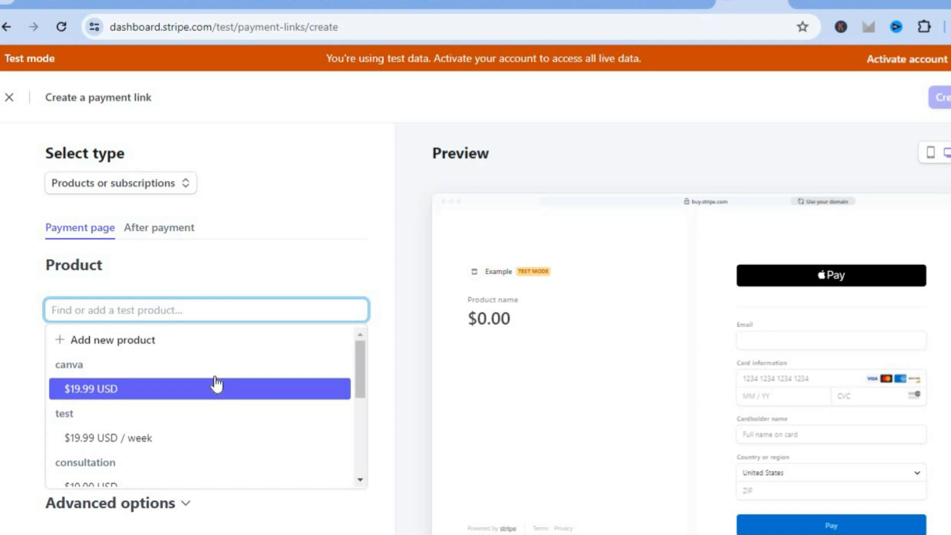
click(216, 386)
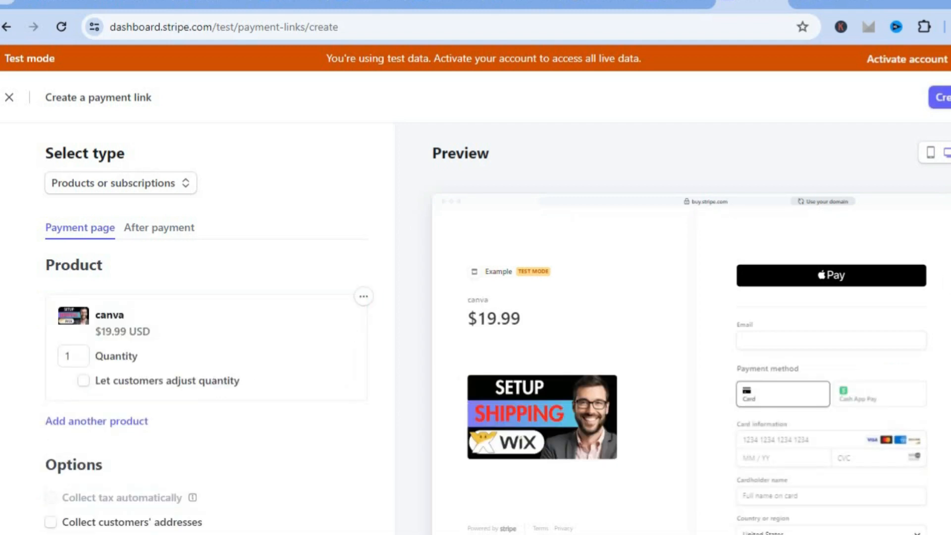
scroll(476, 327, down, 3)
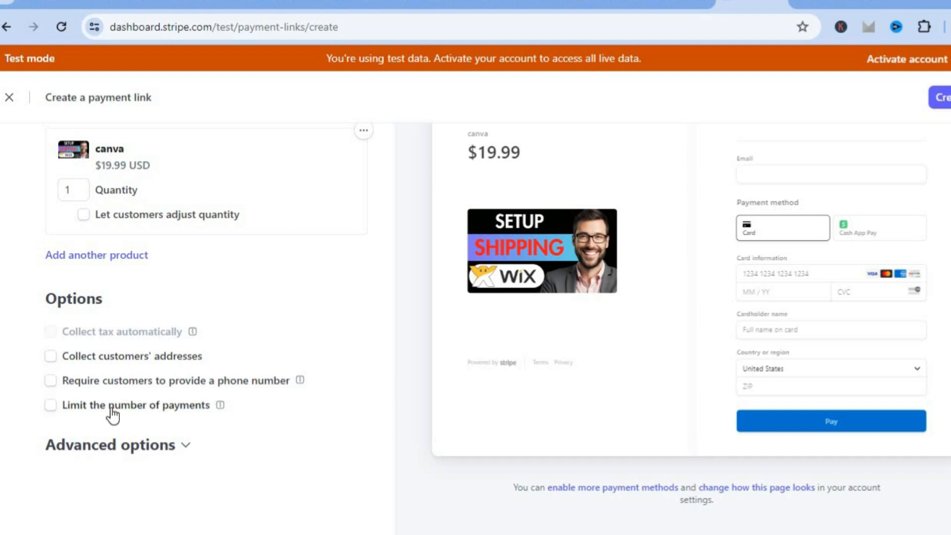
click(169, 454)
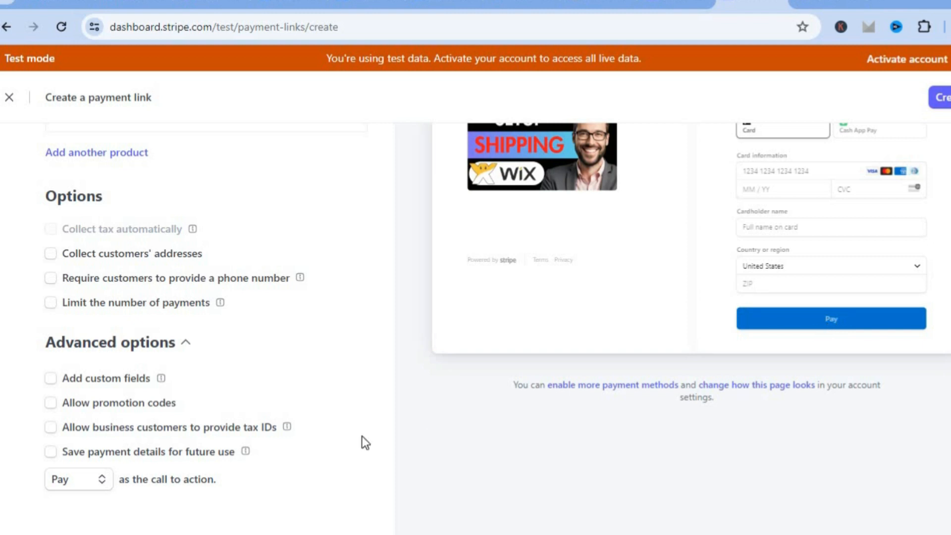
click(88, 481)
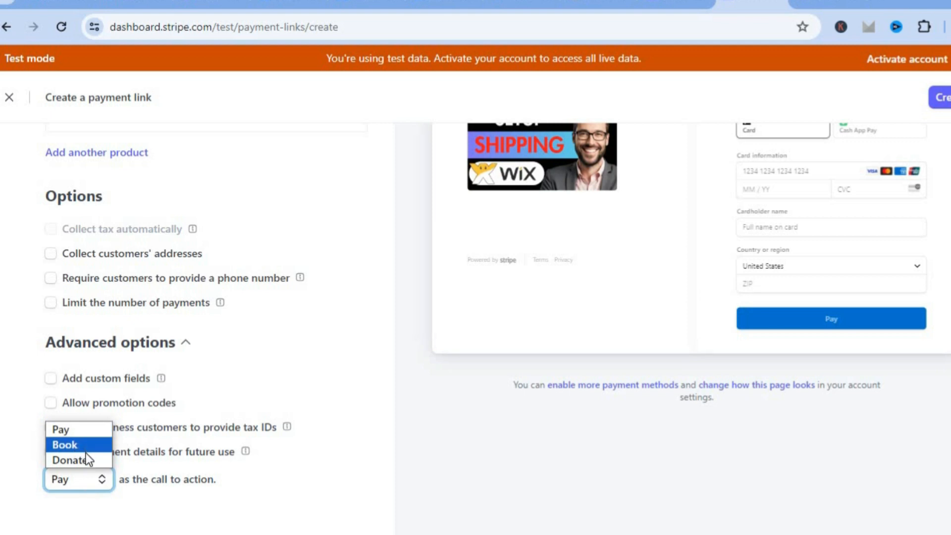
click(214, 456)
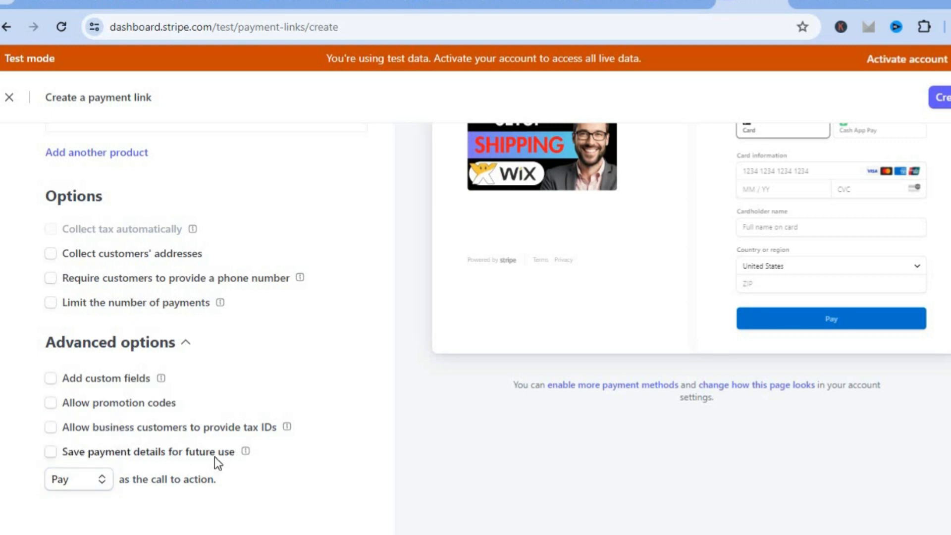
click(215, 457)
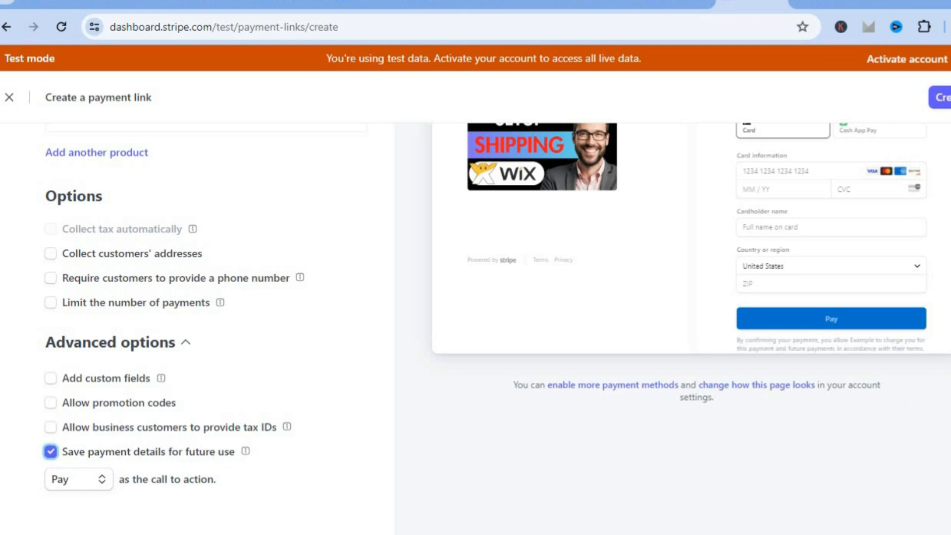
Step: Create the payment link and review its payment methods and details
scroll(198, 326, up, 5)
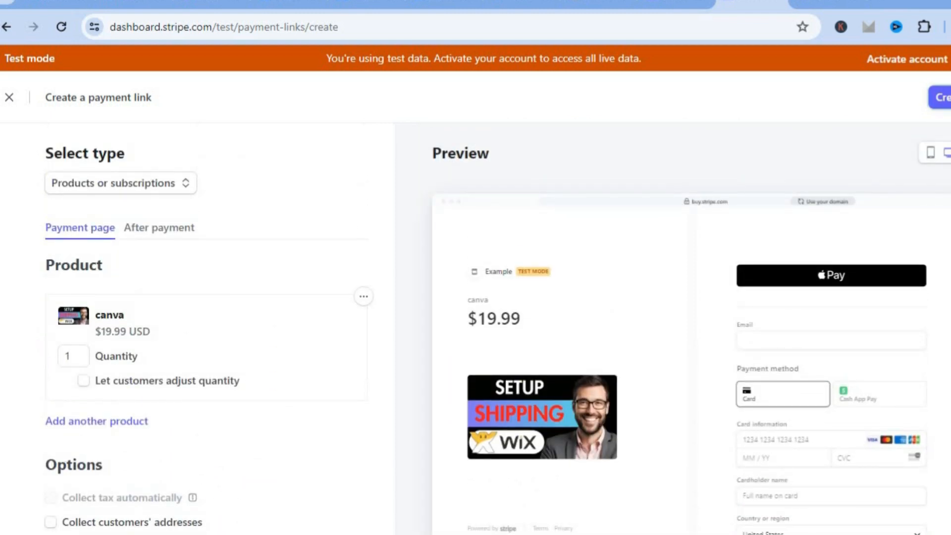
click(939, 97)
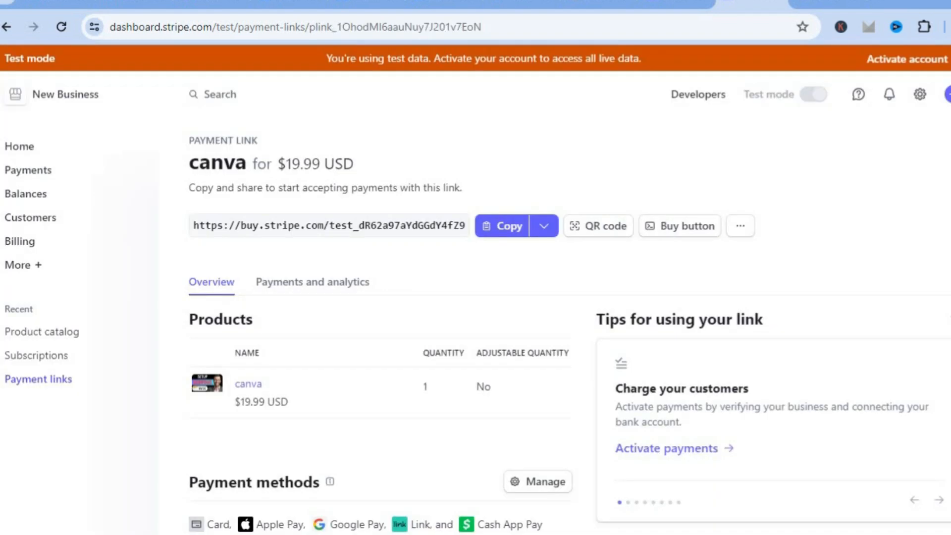
scroll(475, 297, down, 6)
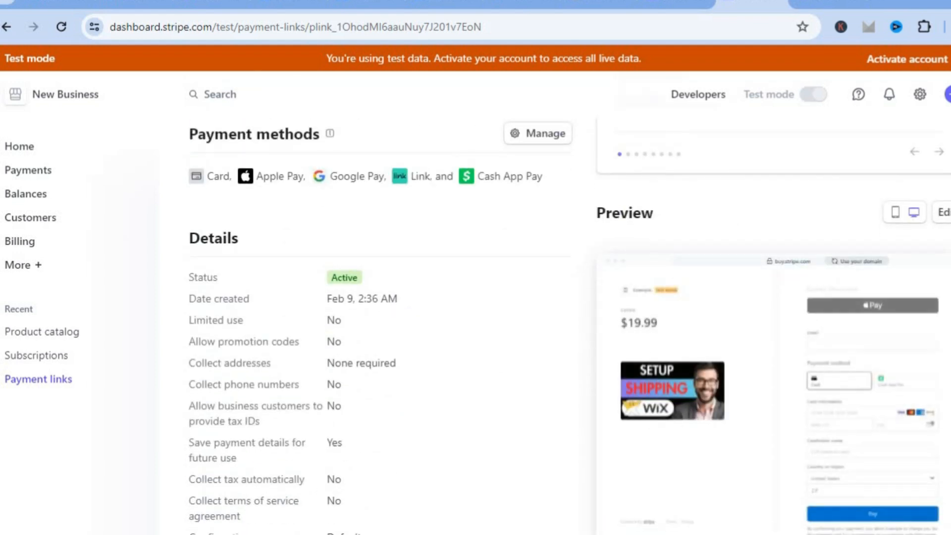
scroll(569, 326, up, 2)
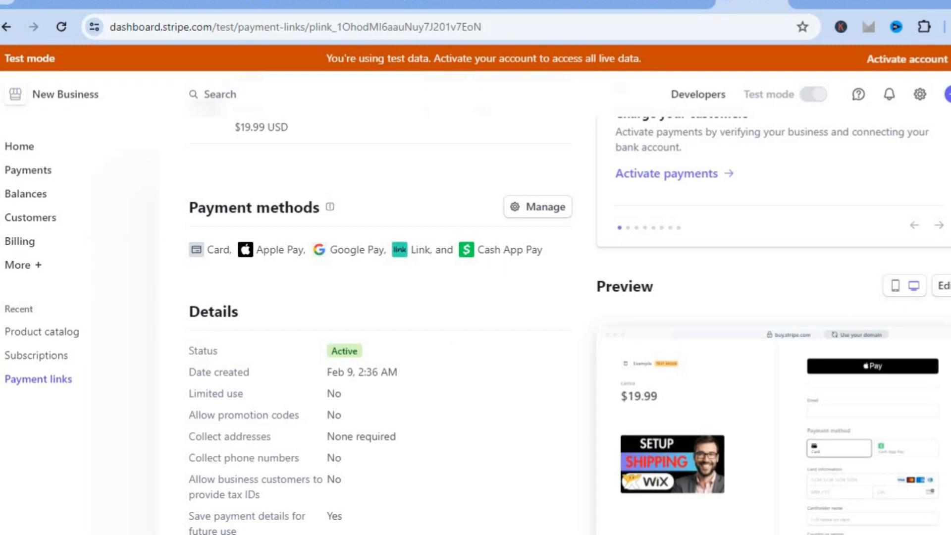
scroll(615, 272, up, 5)
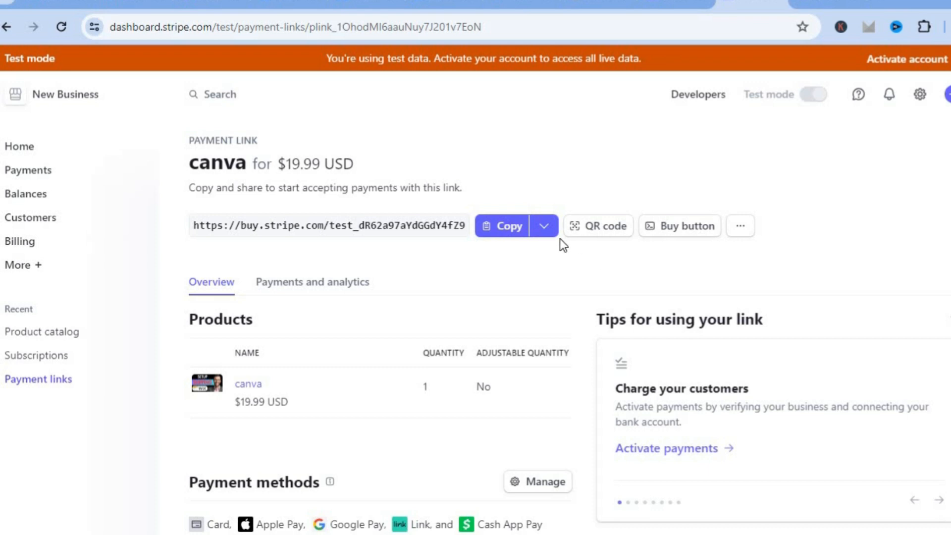
Step: Open the payment link's buy button settings, compare the Button and Card layouts, keep Card and copy the embed code
click(676, 234)
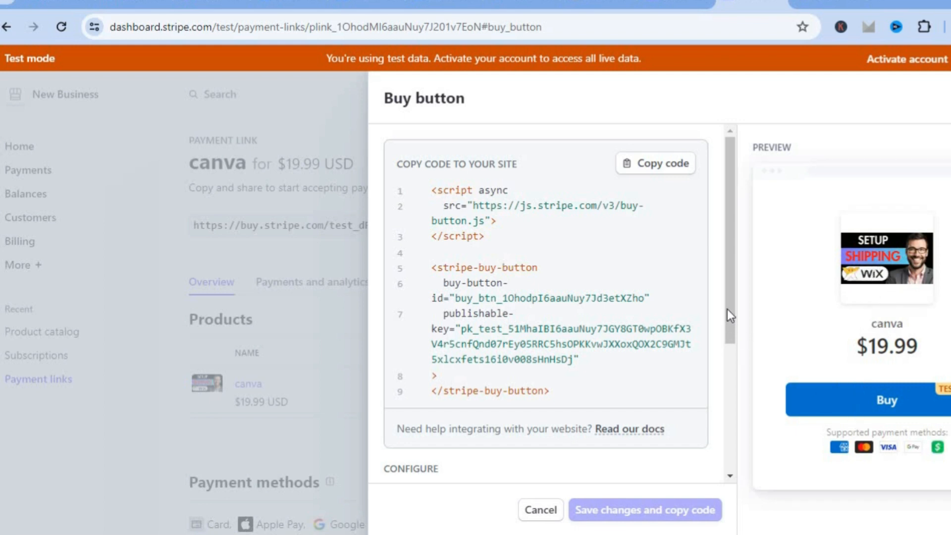
drag(727, 309, 723, 469)
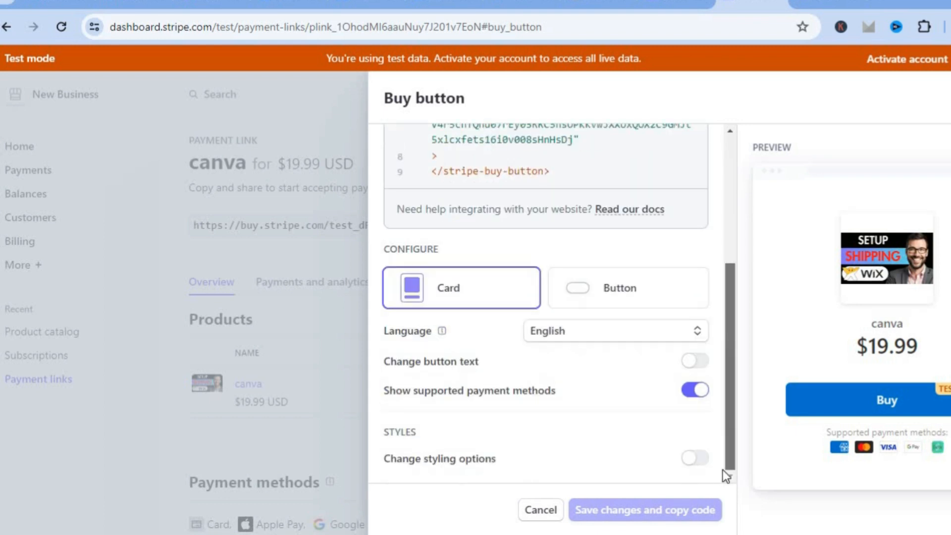
click(641, 297)
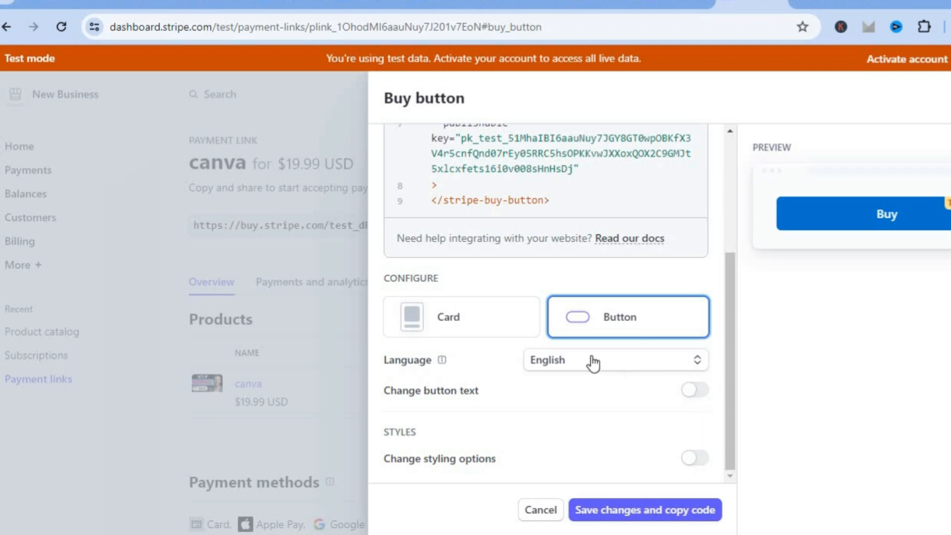
click(481, 333)
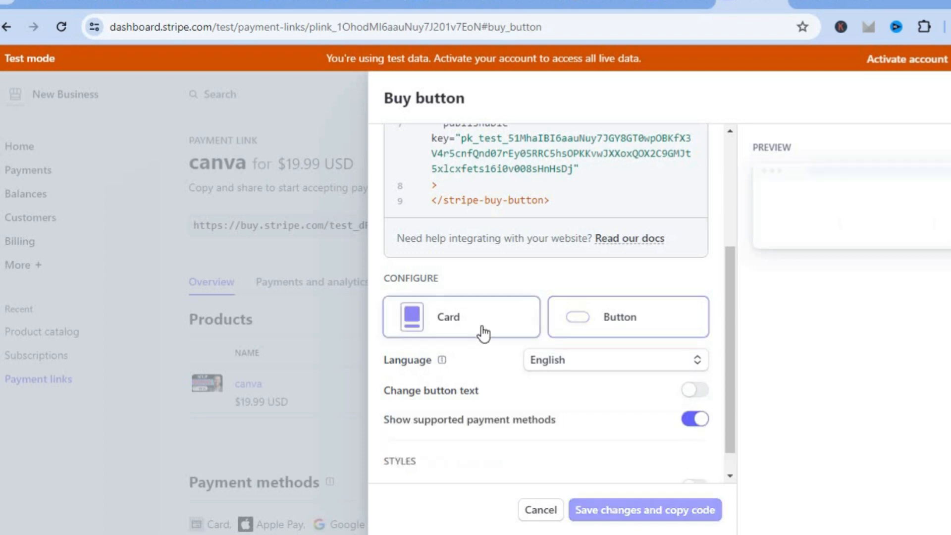
drag(726, 361, 724, 247)
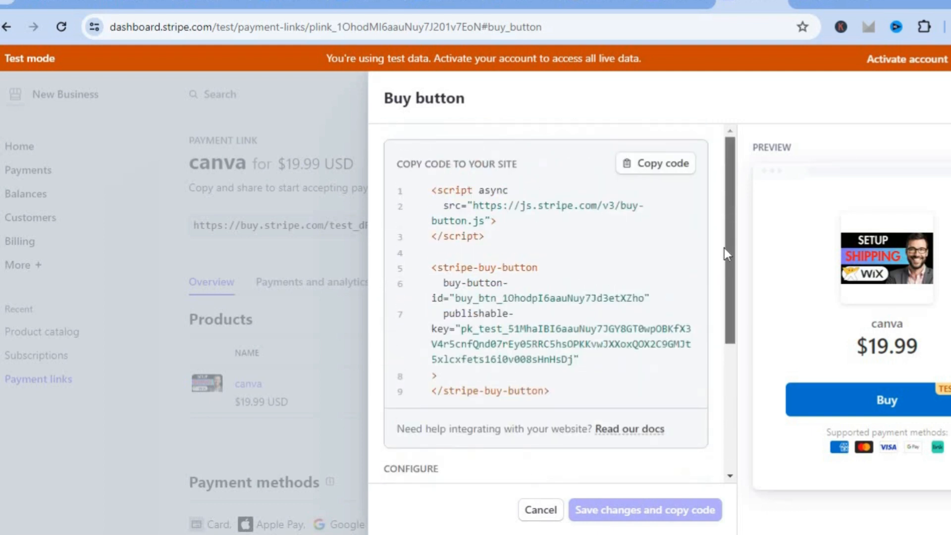
click(662, 165)
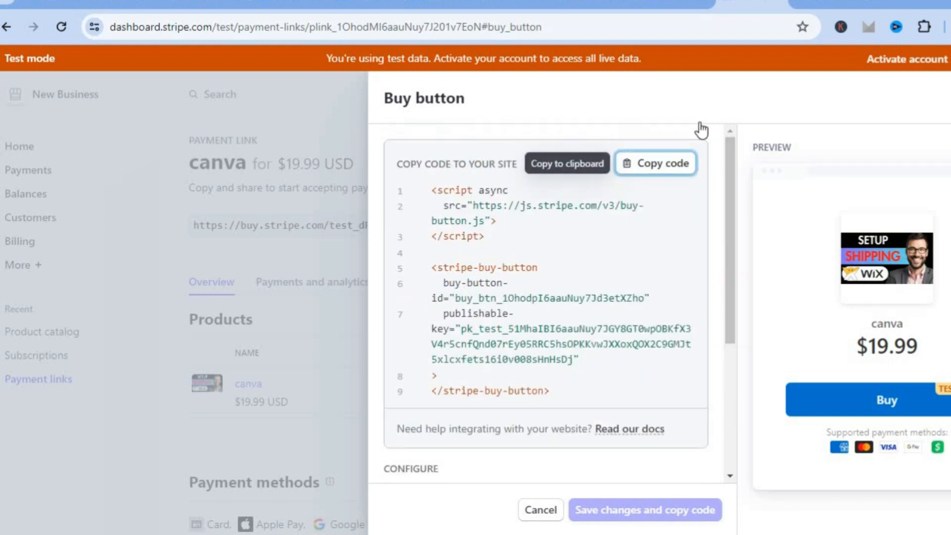
Step: Switch to Google Sites and create a new site from the Portfolio template
click(802, 5)
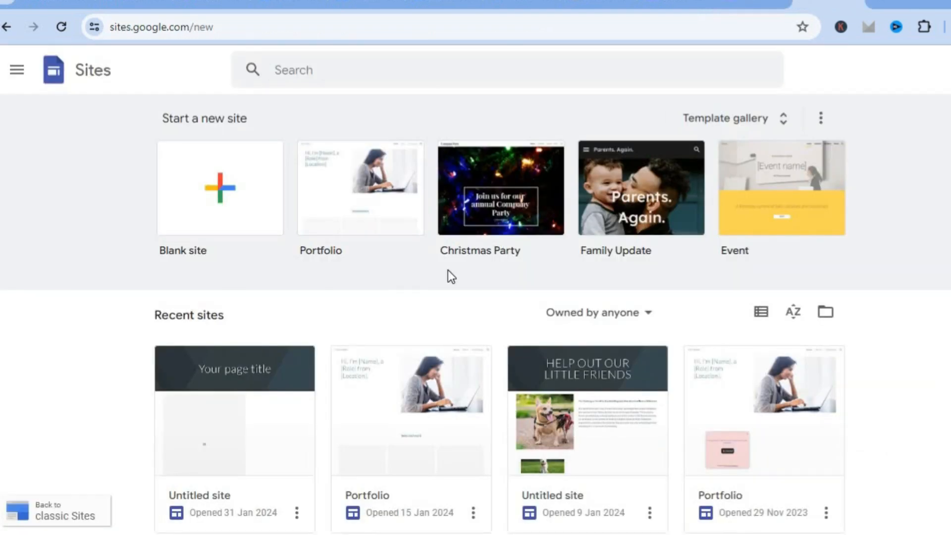
click(359, 212)
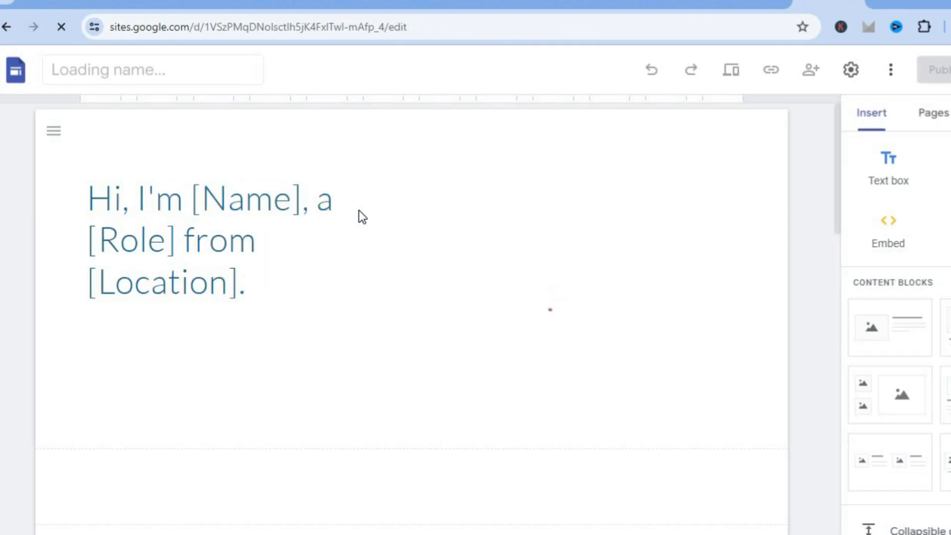
Step: Embed the copied Stripe buy button code, including its publishable API key, as an HTML embed on the site's home page
click(885, 242)
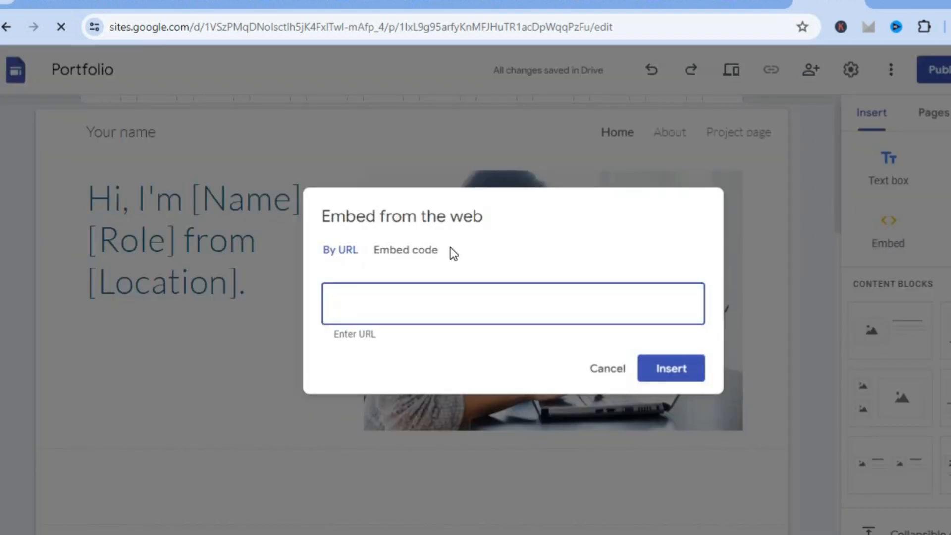
click(413, 253)
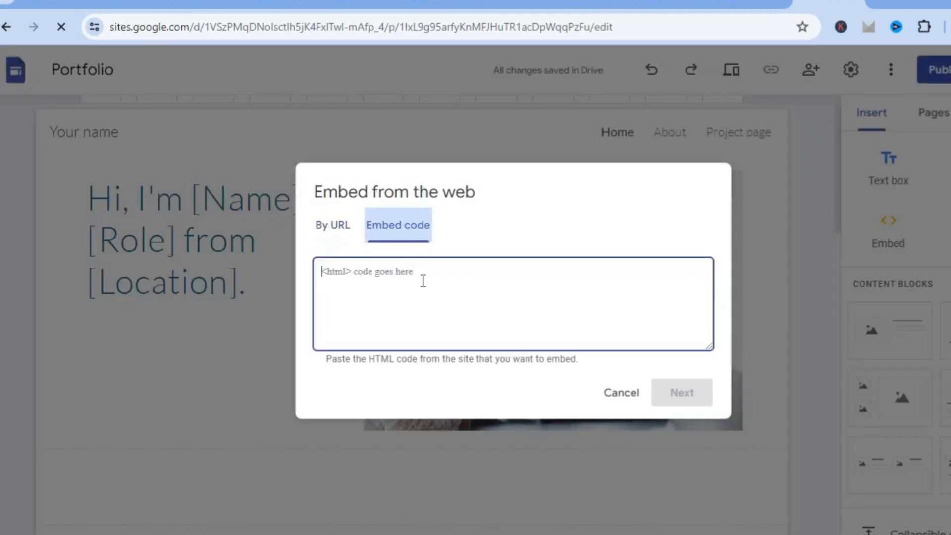
right_click(421, 280)
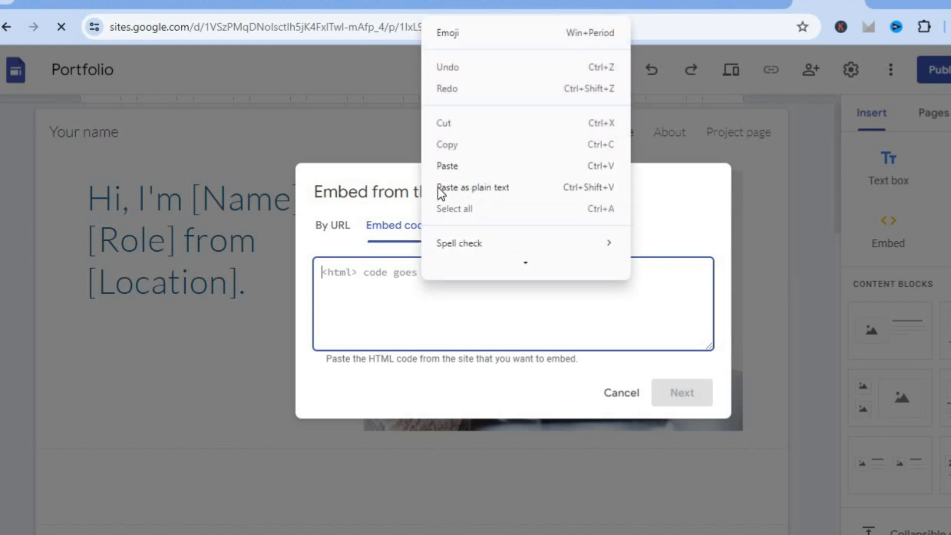
click(445, 169)
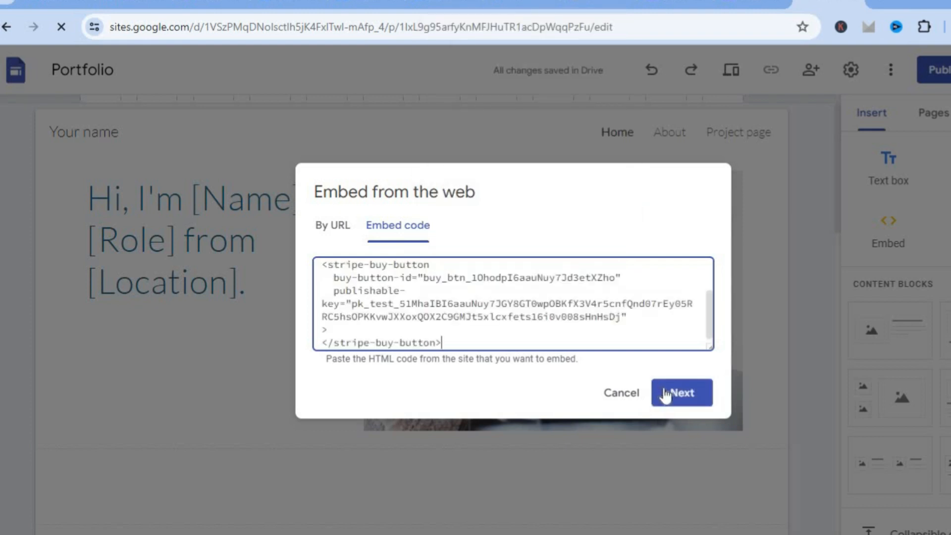
click(665, 394)
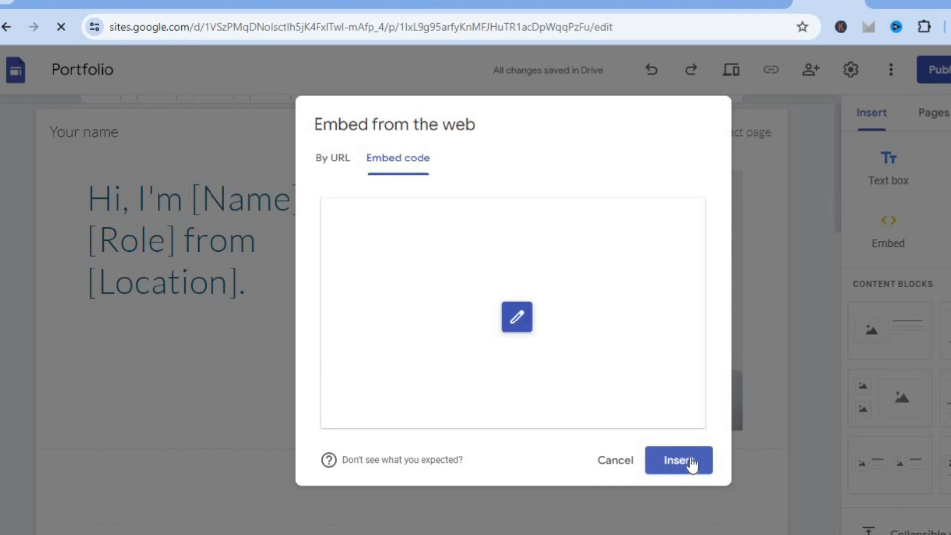
click(691, 462)
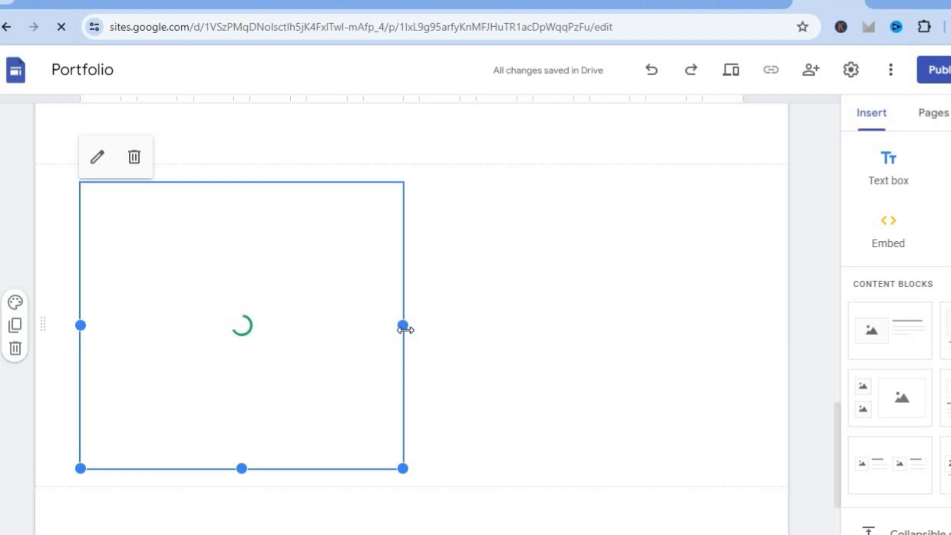
drag(406, 328, 423, 332)
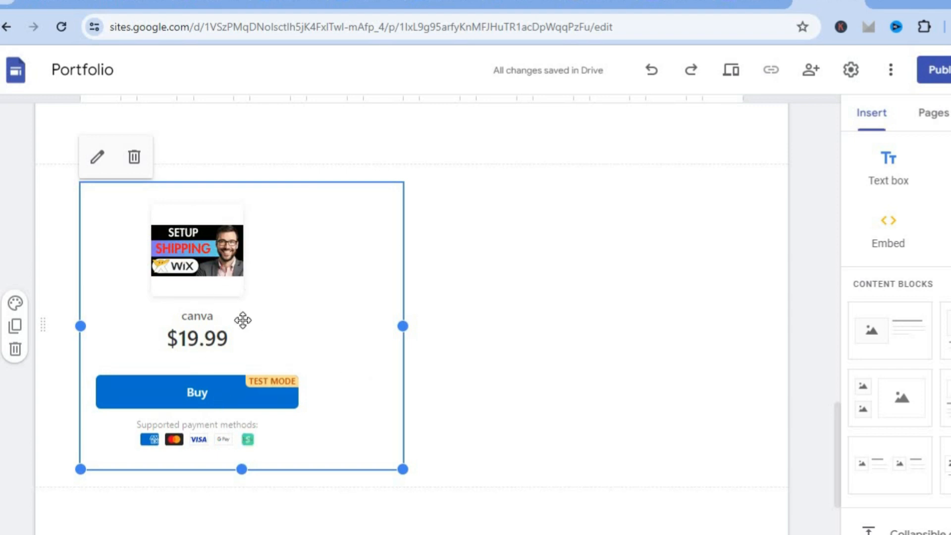
Step: Switch to the Stripe dashboard, change the buy button's layout to Button, save the change and copy its embed code
click(759, 4)
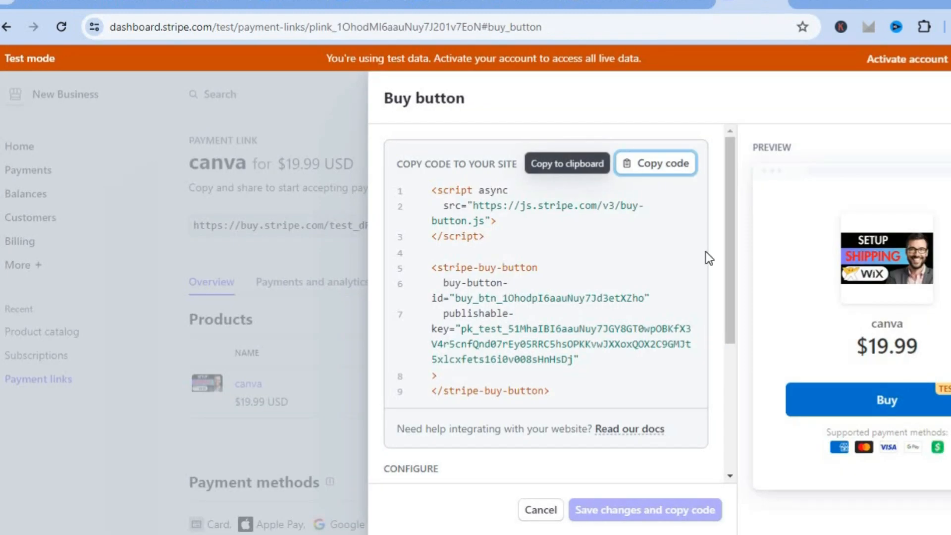
drag(728, 278, 730, 430)
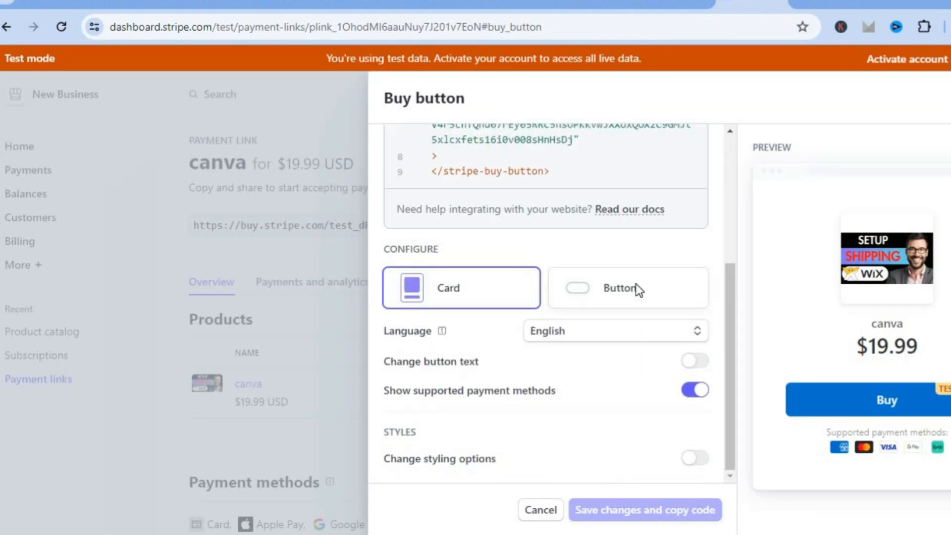
click(636, 289)
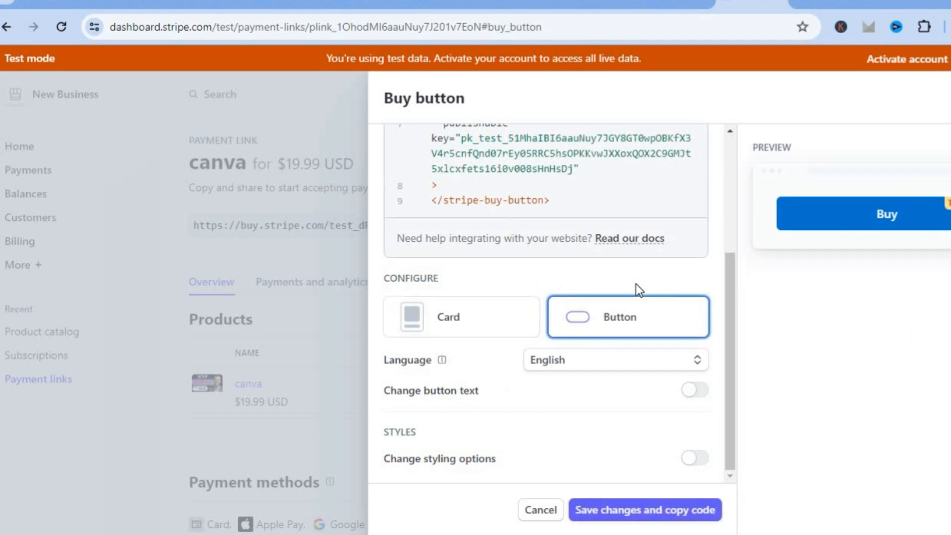
click(619, 508)
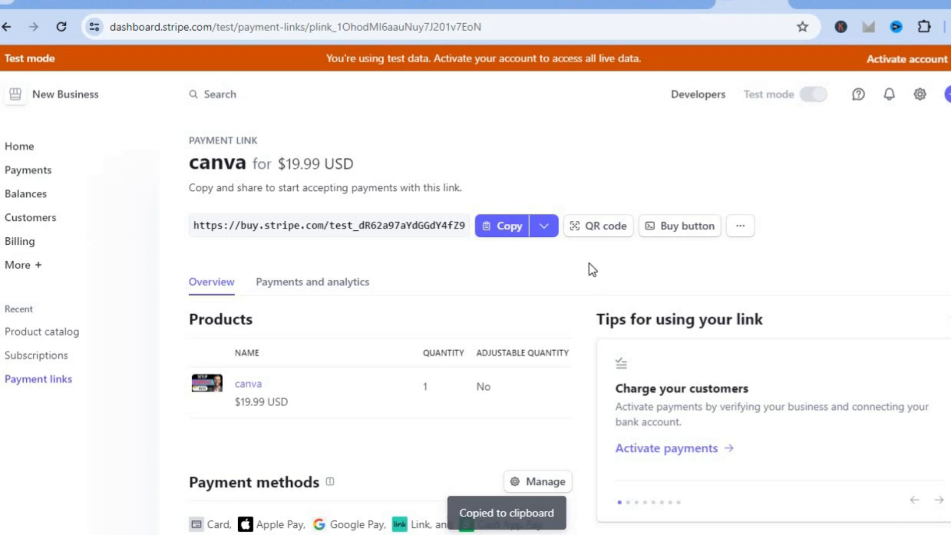
Step: View the QR code for the canva payment link and close it
click(594, 227)
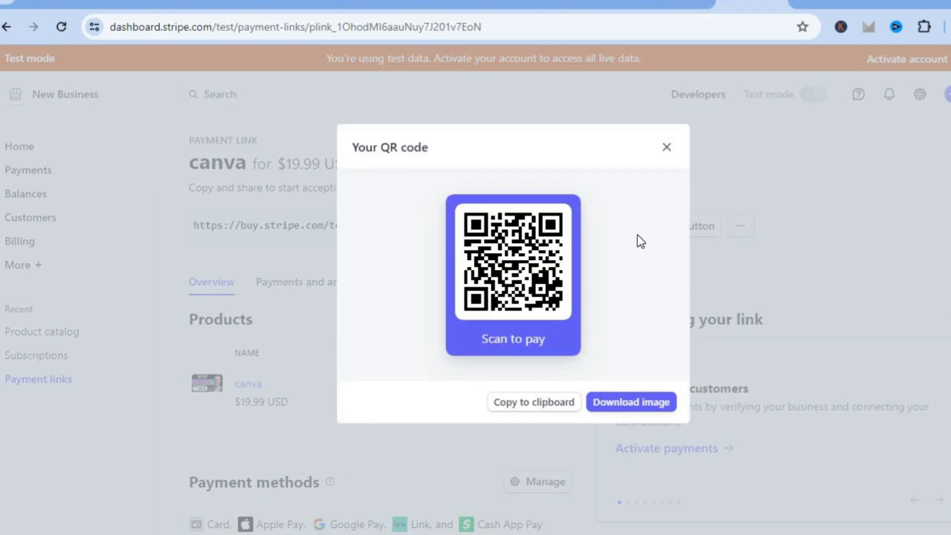
click(665, 147)
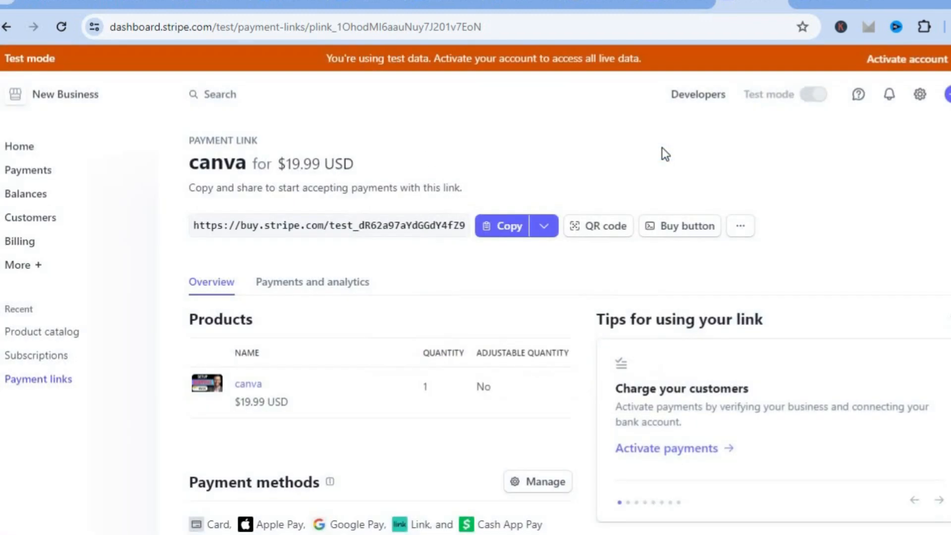